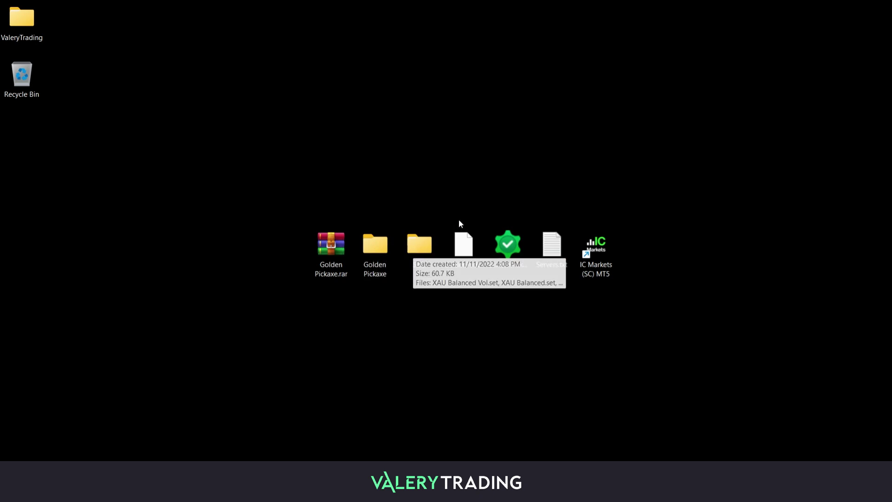
Identify the desktop files: GoldenPickaxe.ex4, GoldenPickaxe.ex5, Servers.txt and the IC Markets (SC) MT5 shortcut.
click(463, 244)
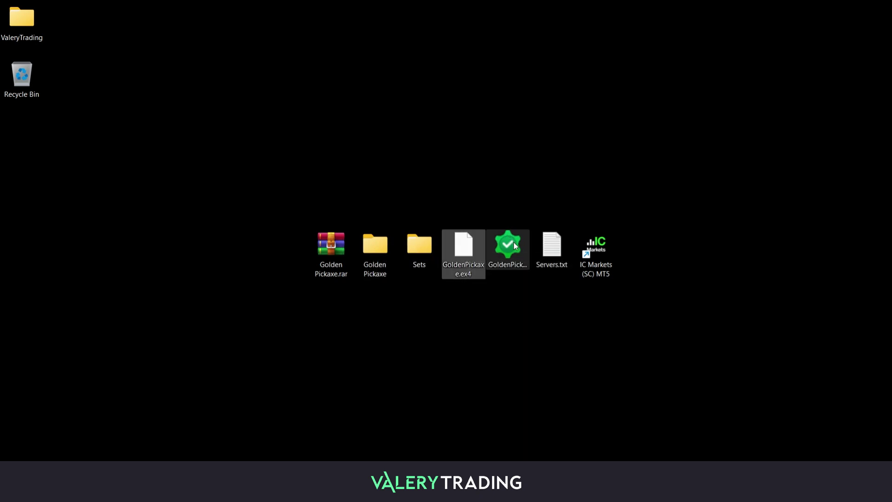
click(505, 256)
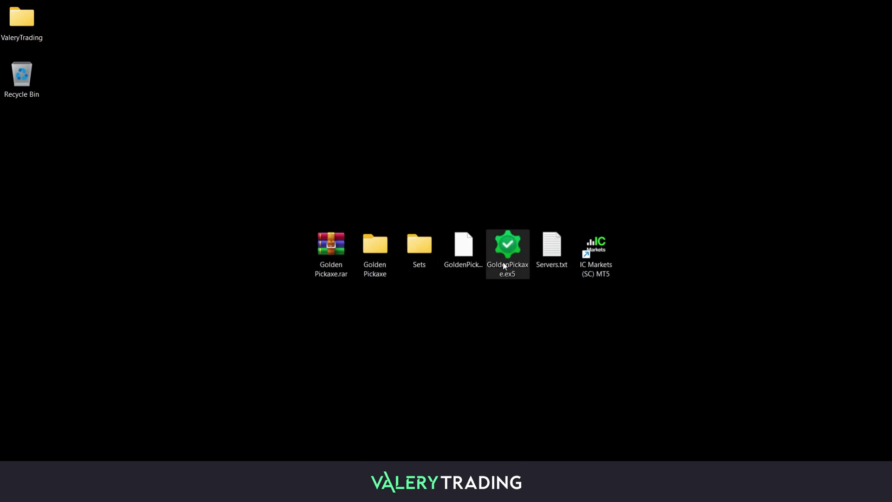
click(553, 246)
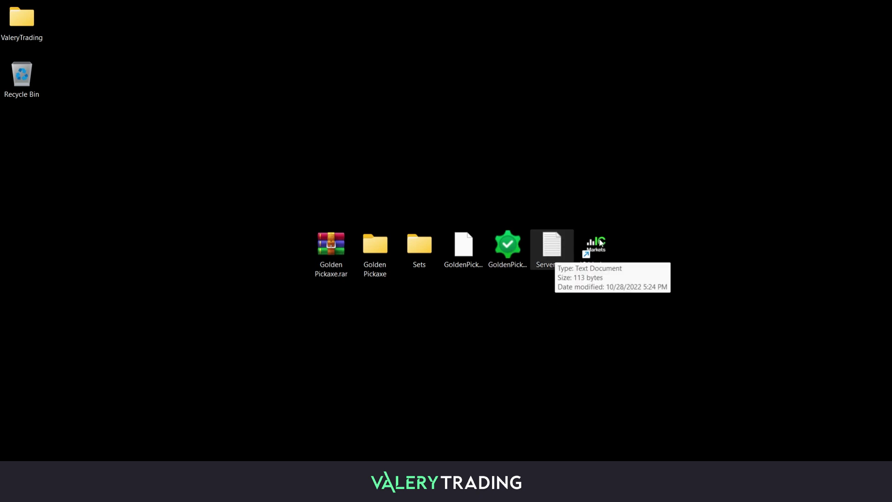
click(598, 251)
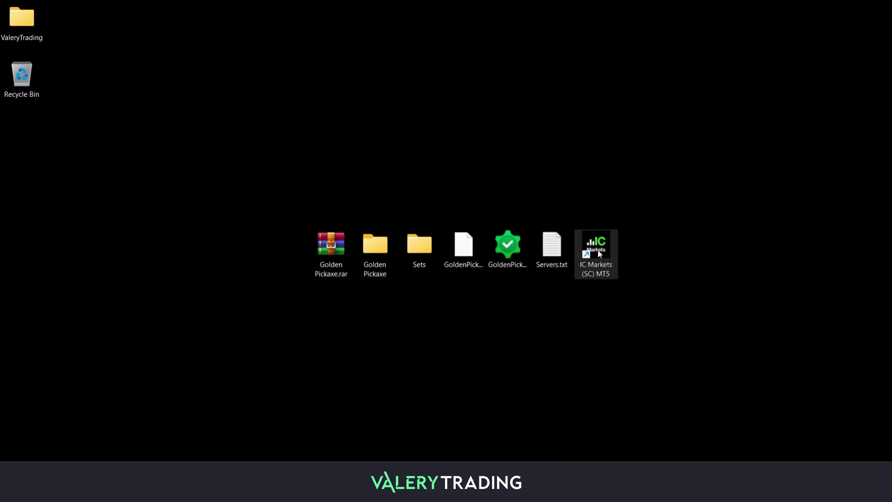
Open Servers.txt in Notepad to read its four server URLs, then minimize it.
click(561, 184)
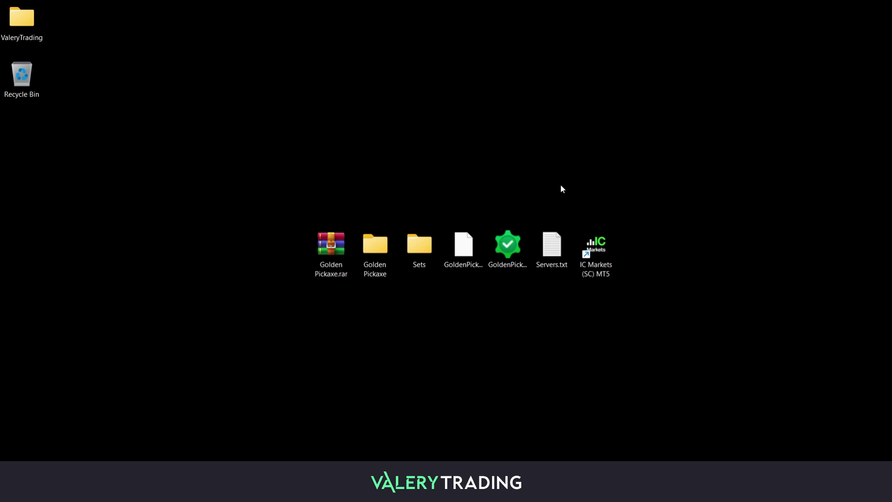
double_click(552, 244)
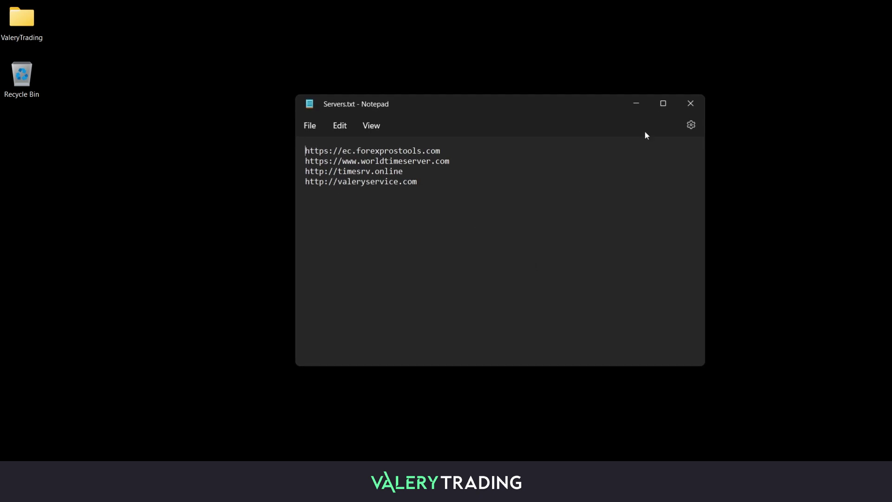
click(636, 106)
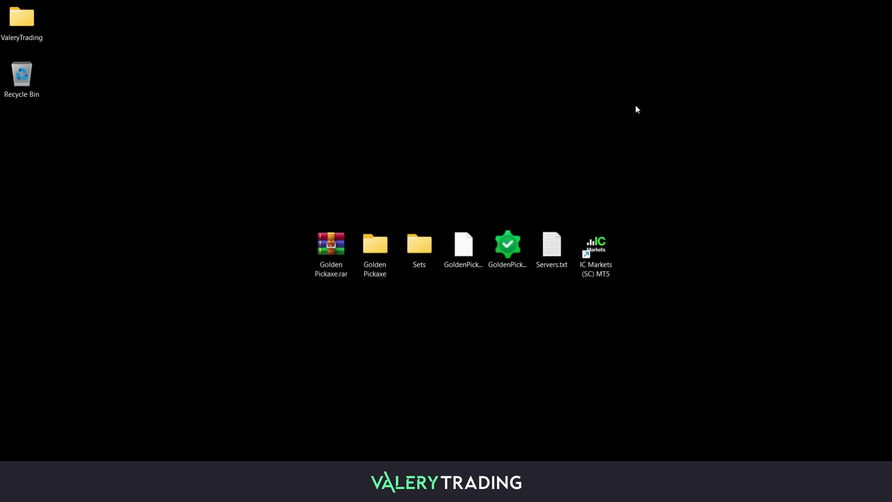
Start the IC Markets terminal and tick Allow algorithmic trading and Allow WebRequest for listed URL in Options.
double_click(602, 261)
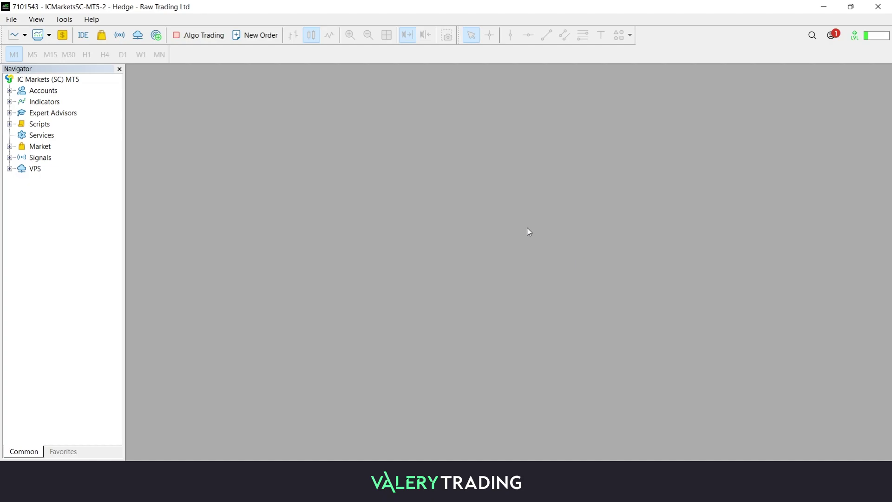
click(63, 20)
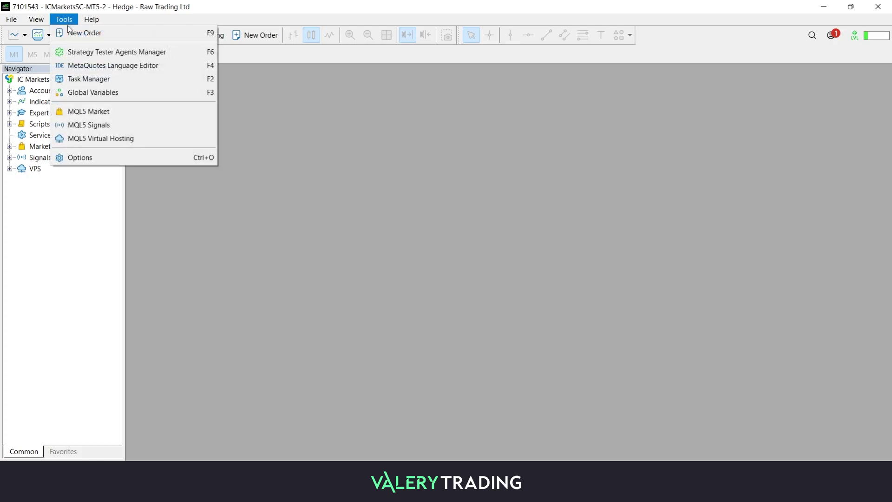
click(93, 160)
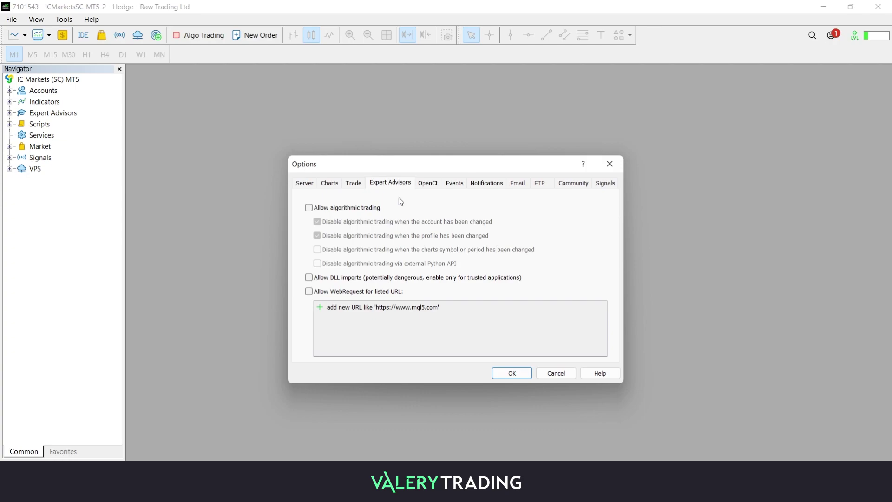
click(309, 208)
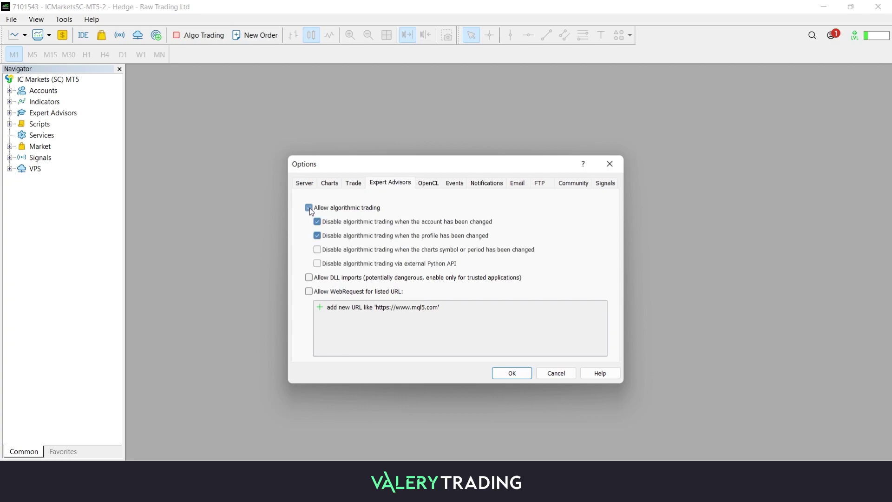
click(309, 292)
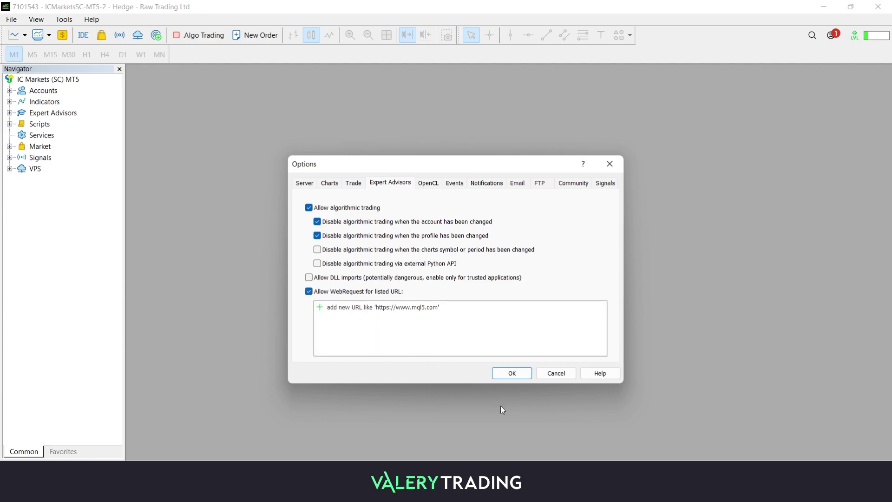
Add the first Servers.txt URL, ec.forexprostools.com, to the WebRequest allowed list.
key(alt+Tab)
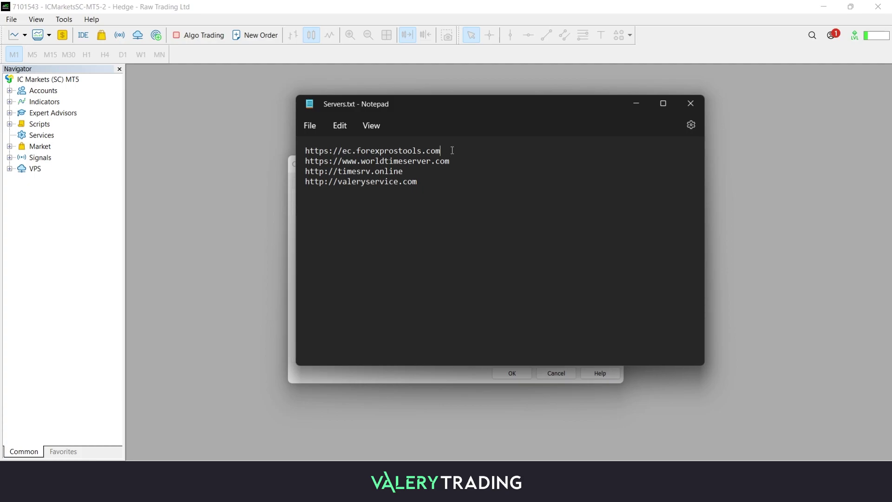
drag(450, 150, 305, 152)
key(ctrl+c)
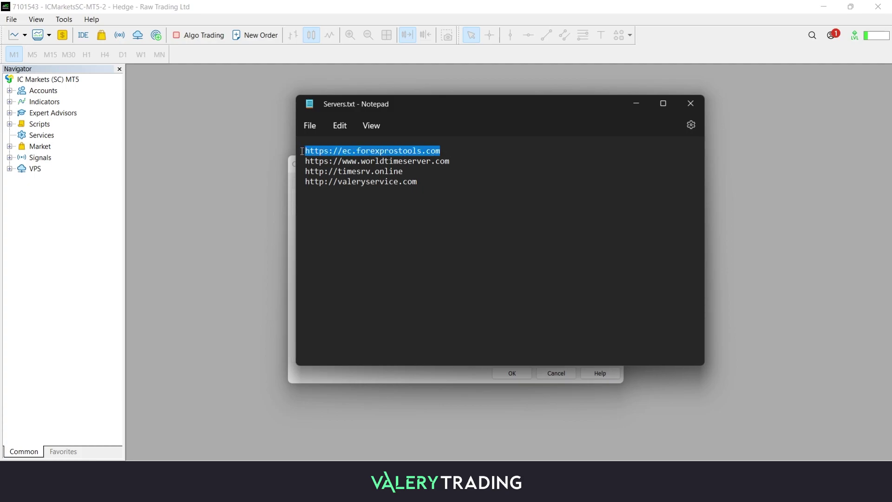
click(636, 103)
double_click(321, 308)
key(ctrl+v)
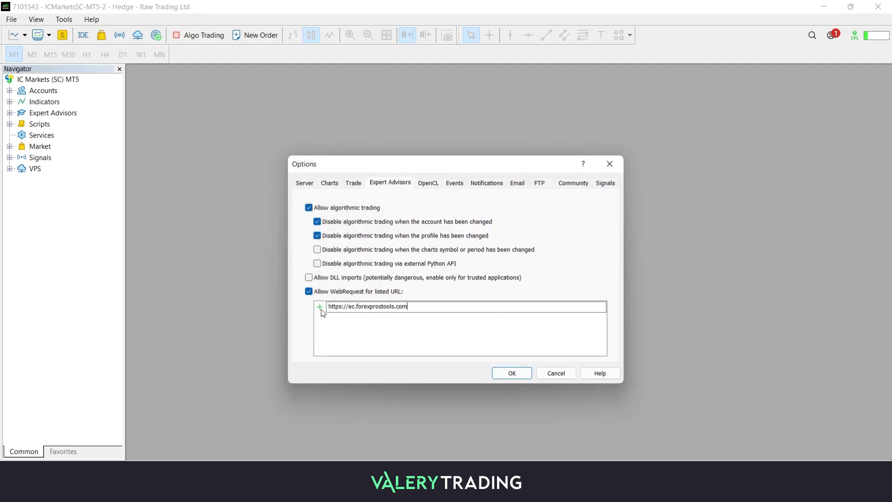
key(Return)
double_click(322, 319)
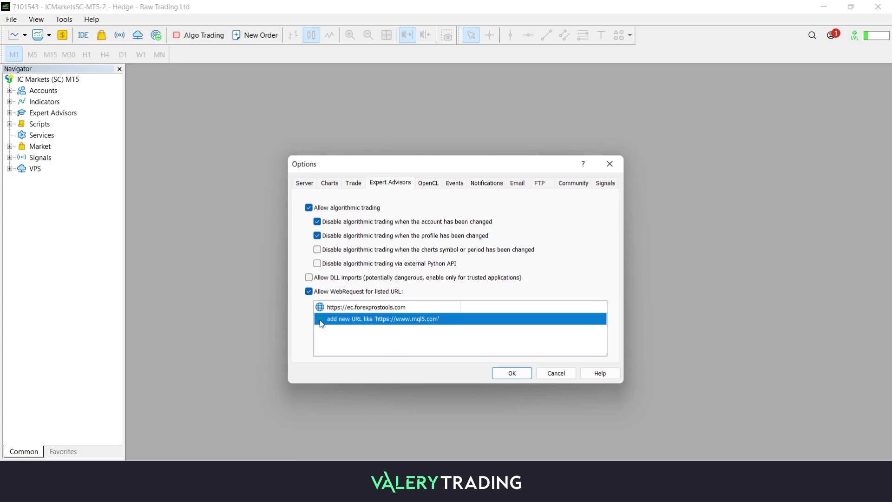
key(alt+Tab)
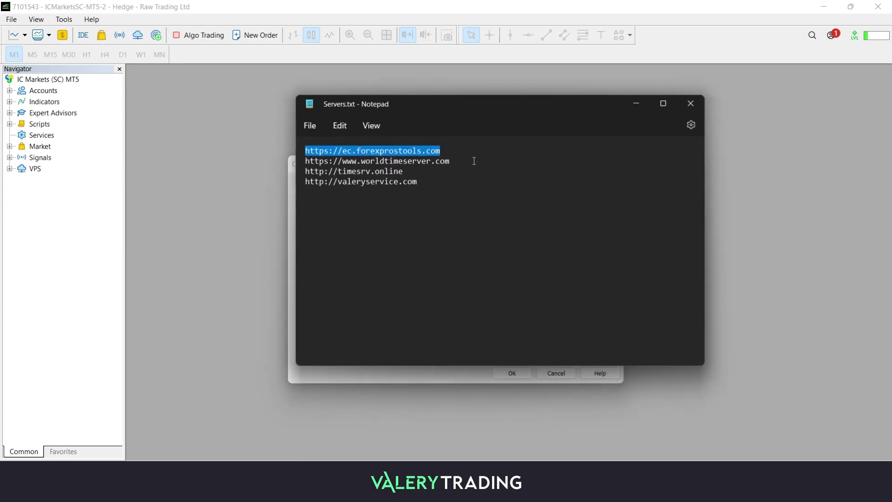
drag(474, 161, 304, 161)
key(ctrl+c)
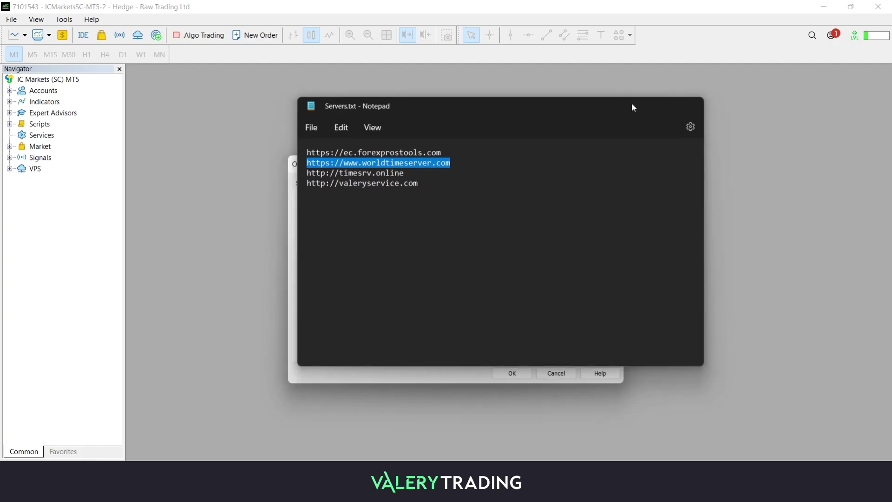
click(636, 104)
double_click(326, 319)
key(ctrl+v)
click(320, 321)
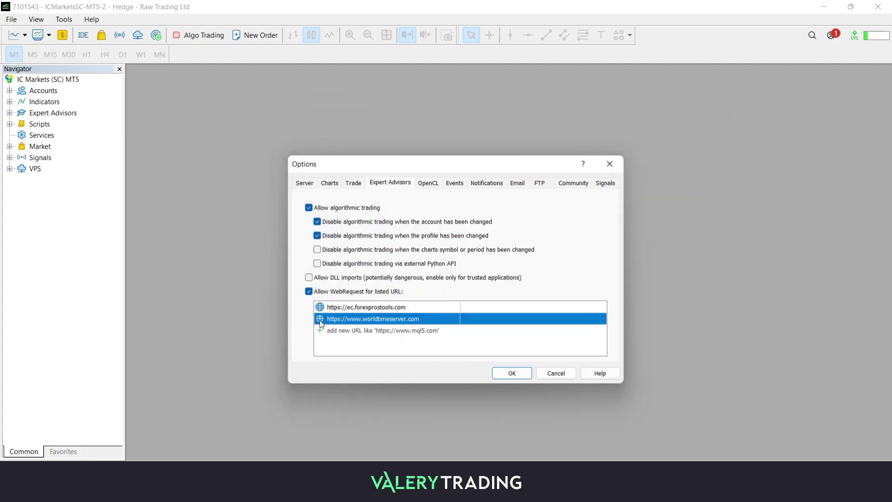
key(alt+Tab)
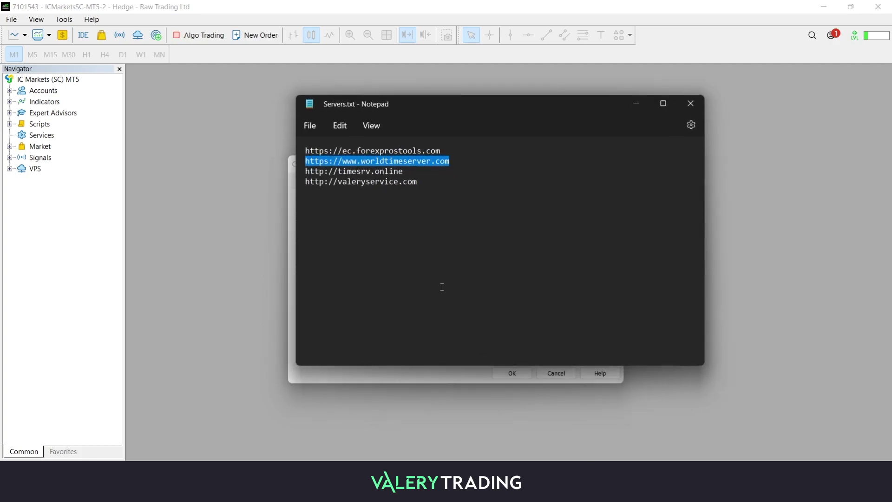
drag(403, 171, 305, 171)
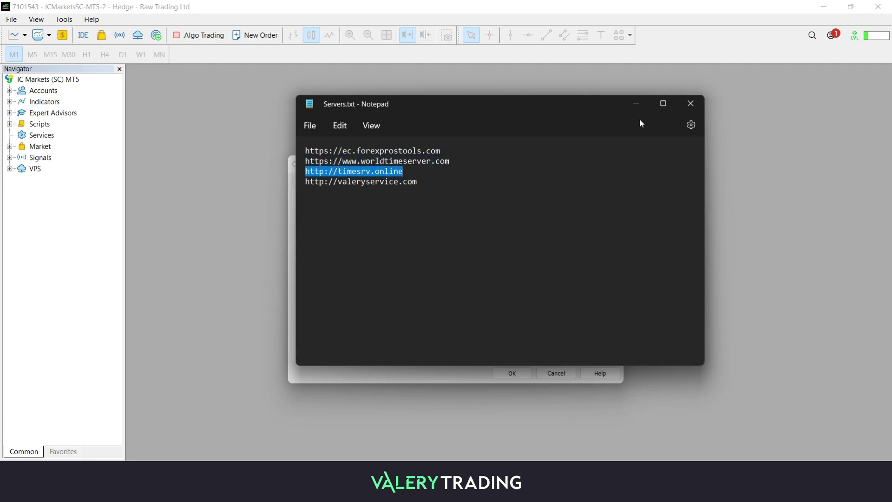
key(ctrl+c)
click(647, 105)
double_click(361, 330)
key(ctrl+v)
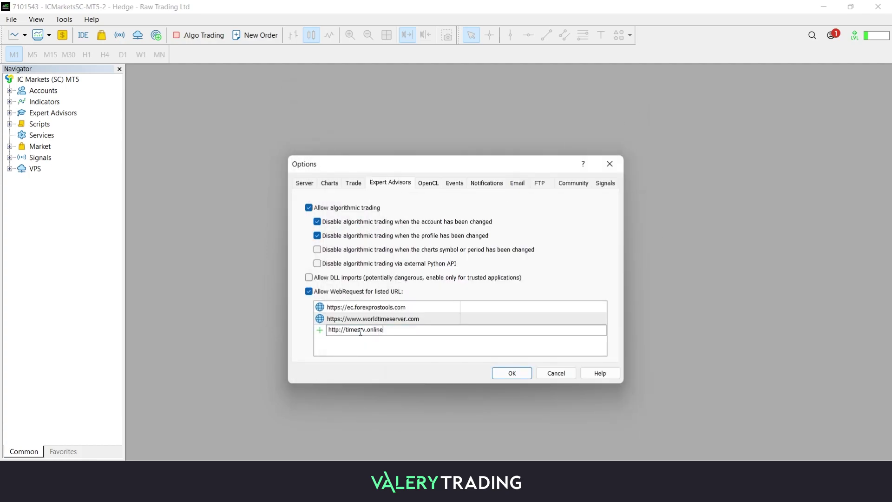
click(320, 330)
key(alt+Tab)
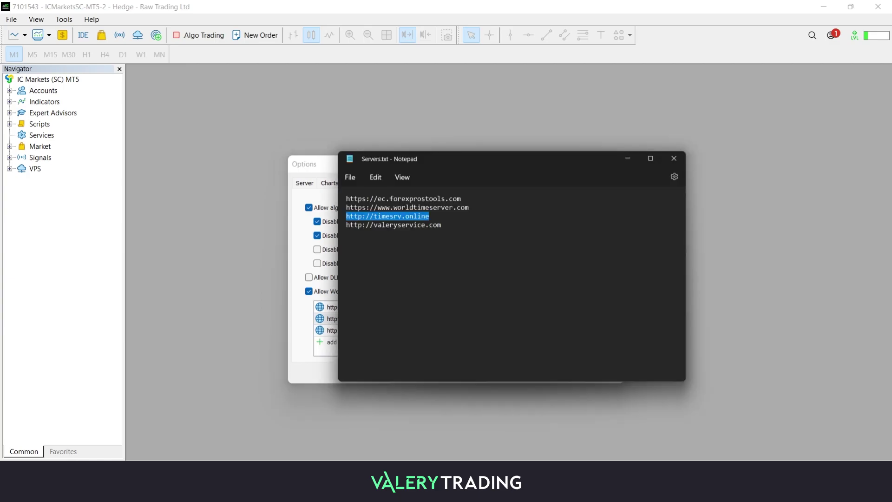
drag(417, 182, 306, 181)
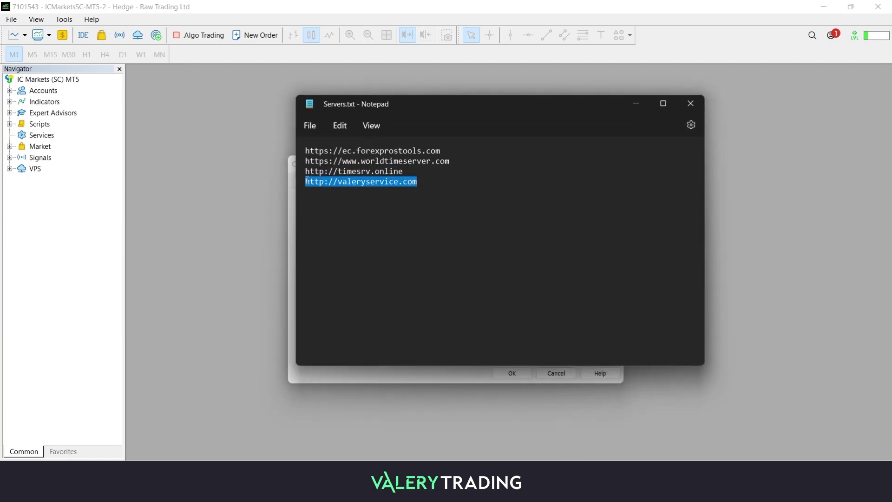
key(ctrl+c)
click(636, 103)
double_click(374, 342)
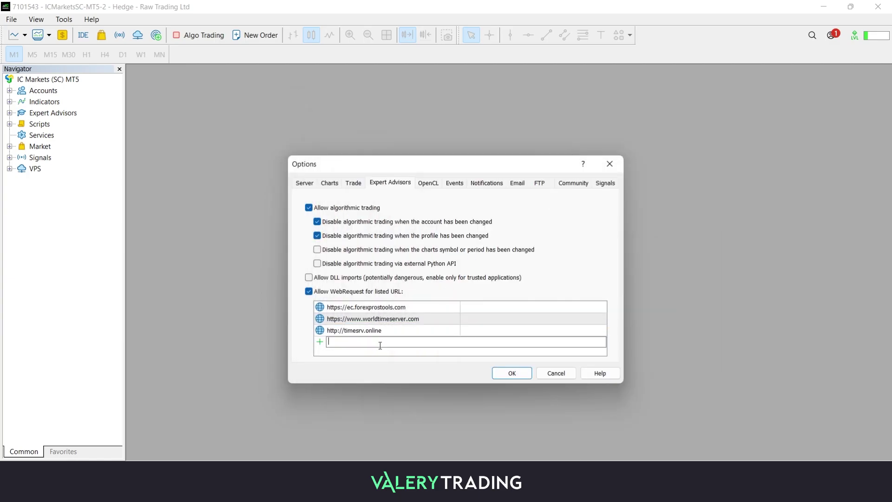
key(ctrl+v)
click(369, 353)
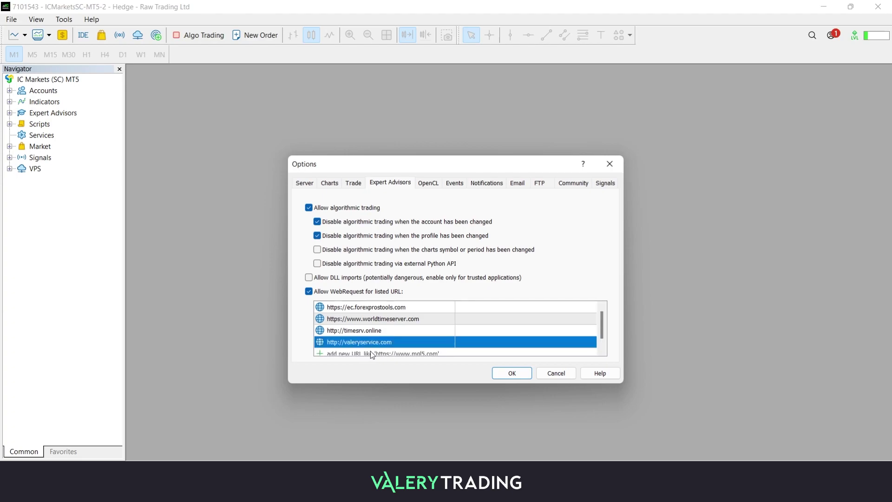
click(512, 373)
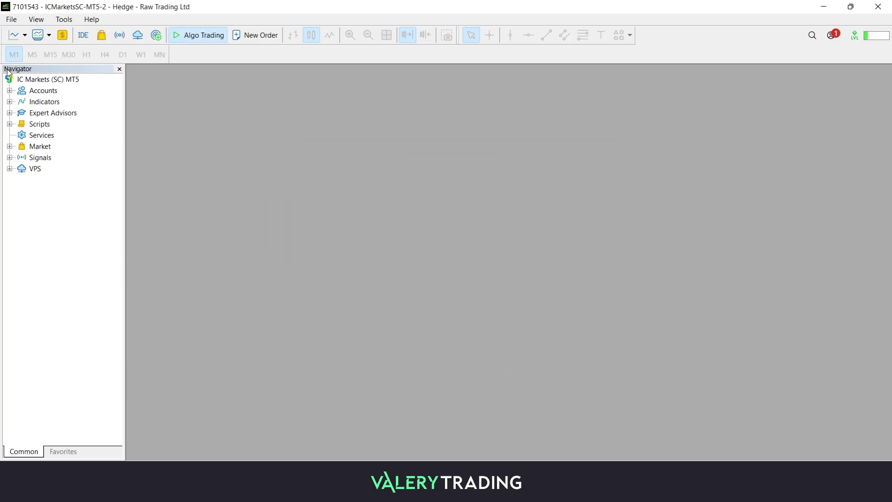
Expand Expert Advisors in the Navigator and open the terminal's data folder via File > Open Data Folder.
click(9, 114)
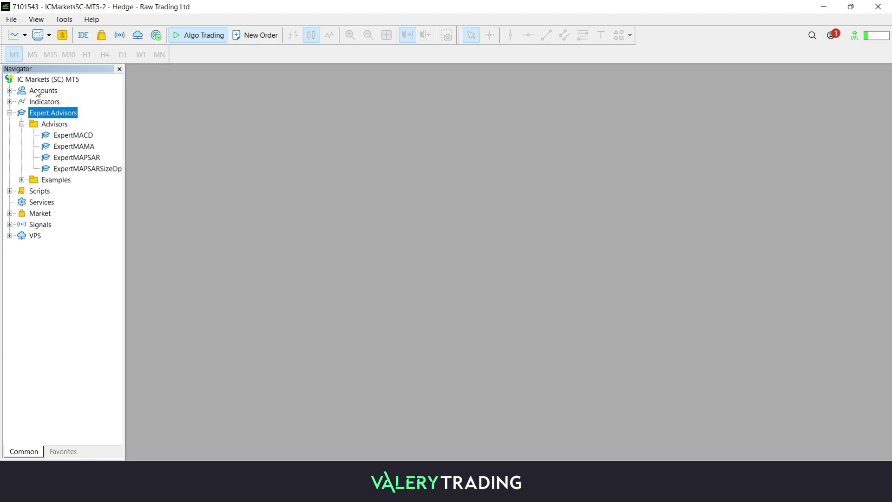
click(11, 19)
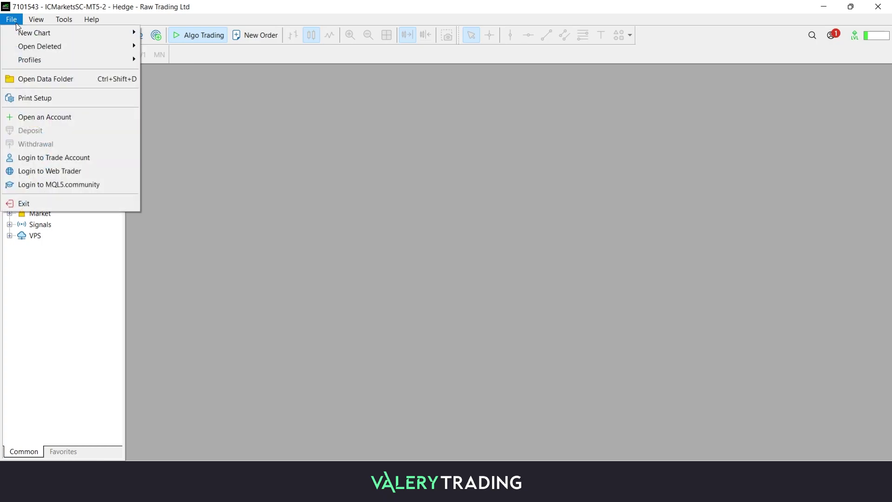
click(55, 80)
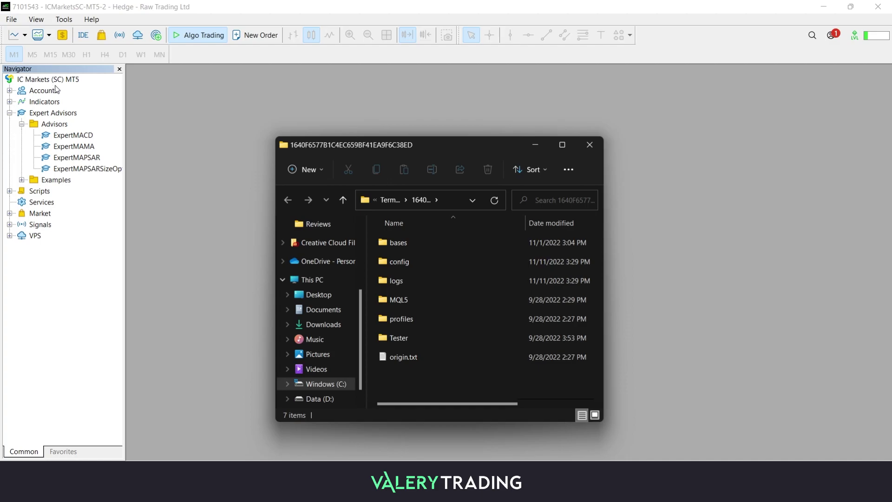
Move GoldenPickaxe.ex5 from the desktop into the data folder's MQL5\Experts\Advisors folder.
click(824, 7)
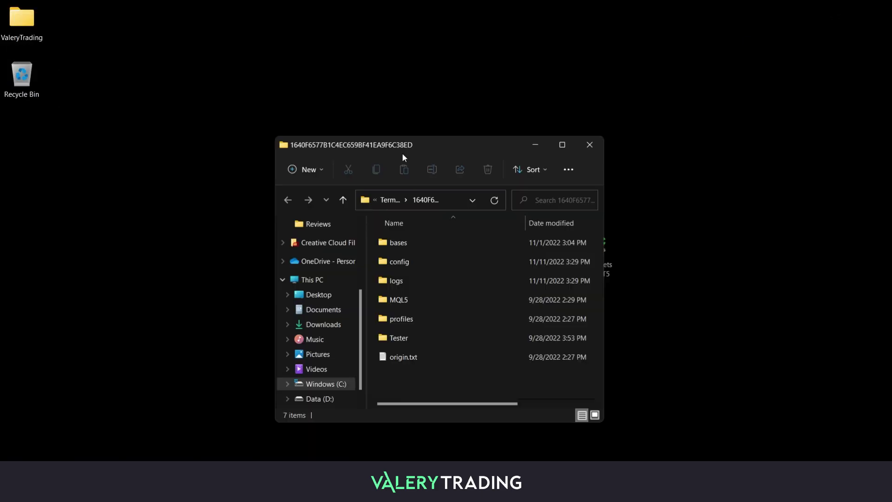
drag(478, 150, 757, 121)
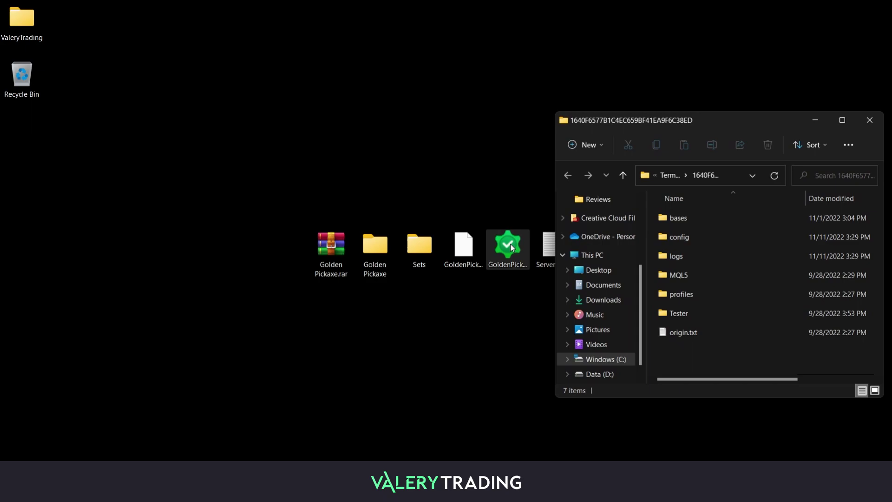
double_click(675, 273)
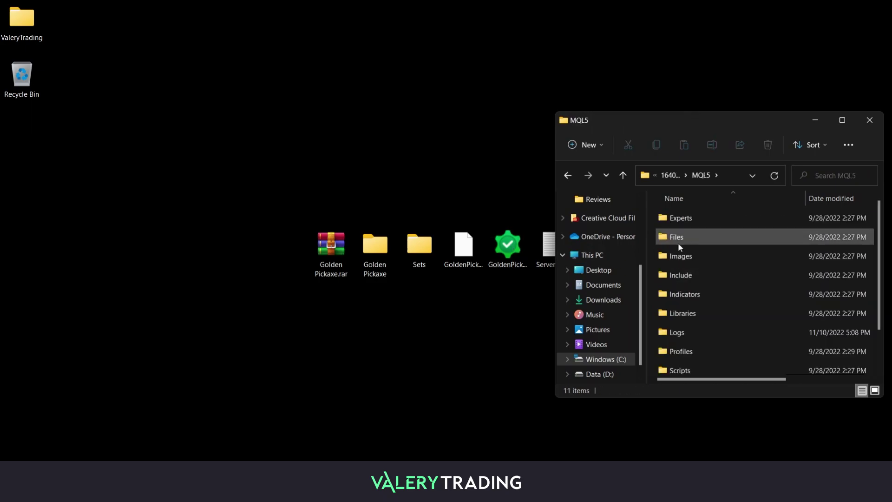
click(679, 219)
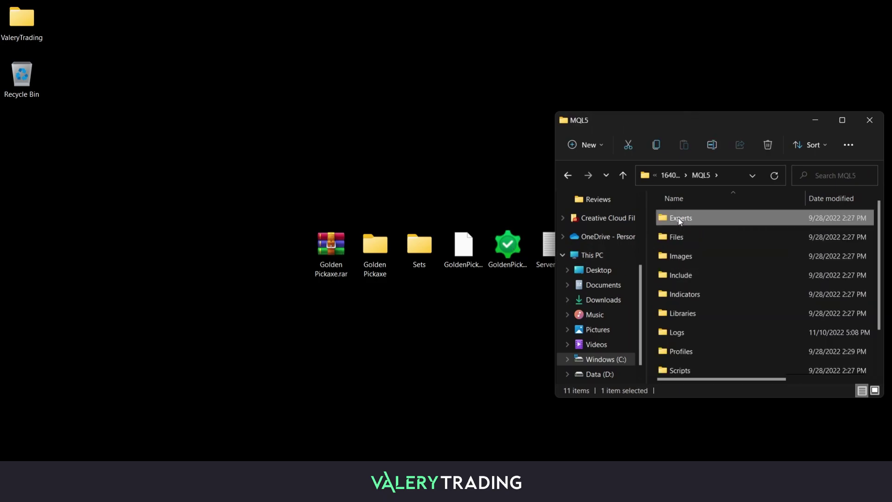
double_click(679, 218)
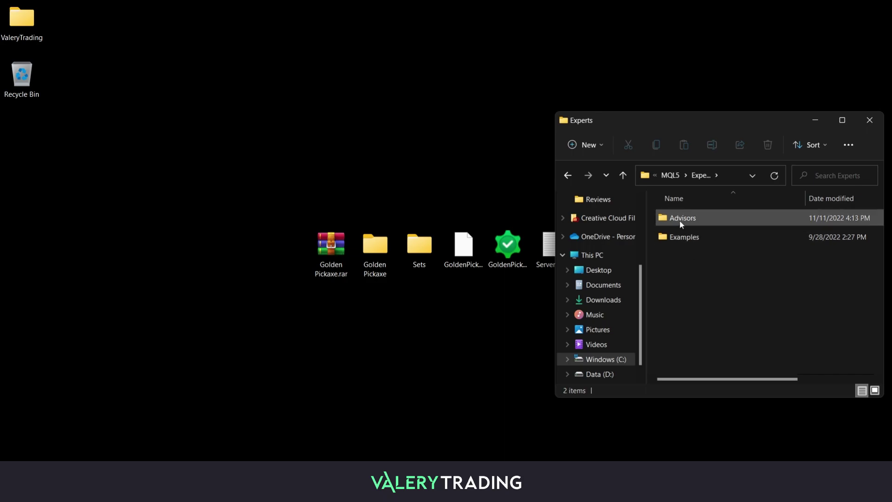
double_click(678, 219)
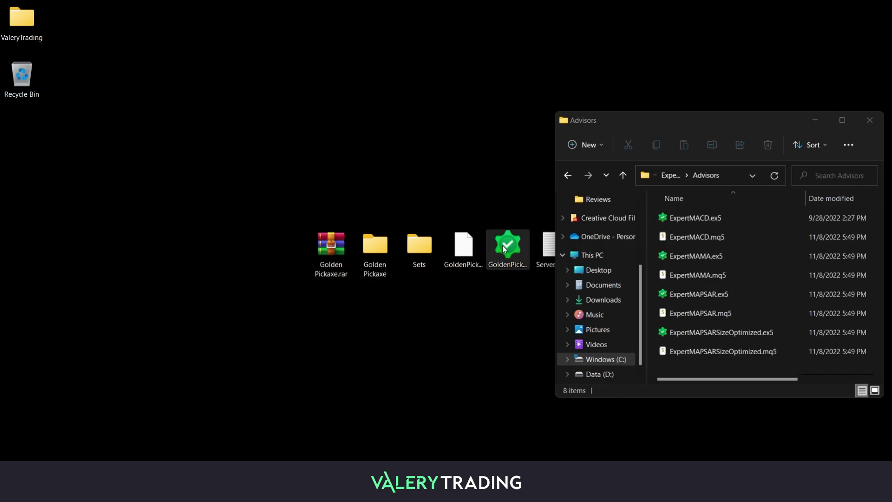
drag(503, 246, 754, 247)
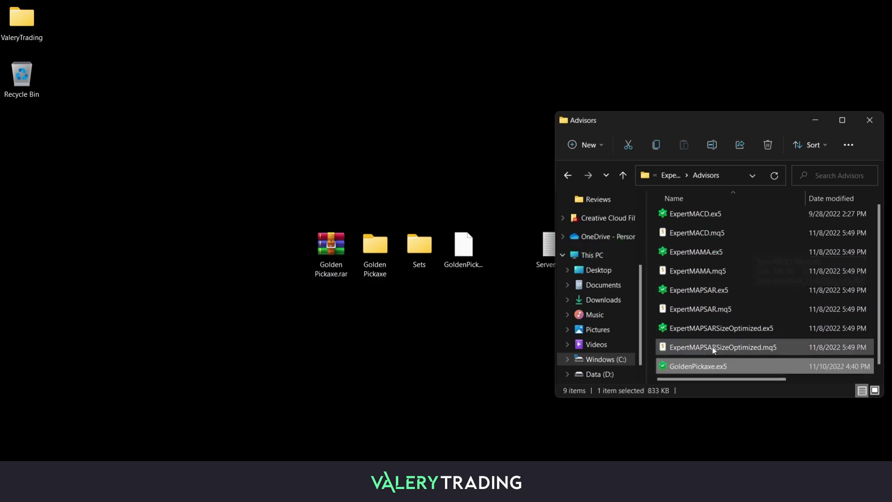
Close Explorer and refresh the Navigator's Advisors folder so GoldenPickaxe is listed.
click(869, 120)
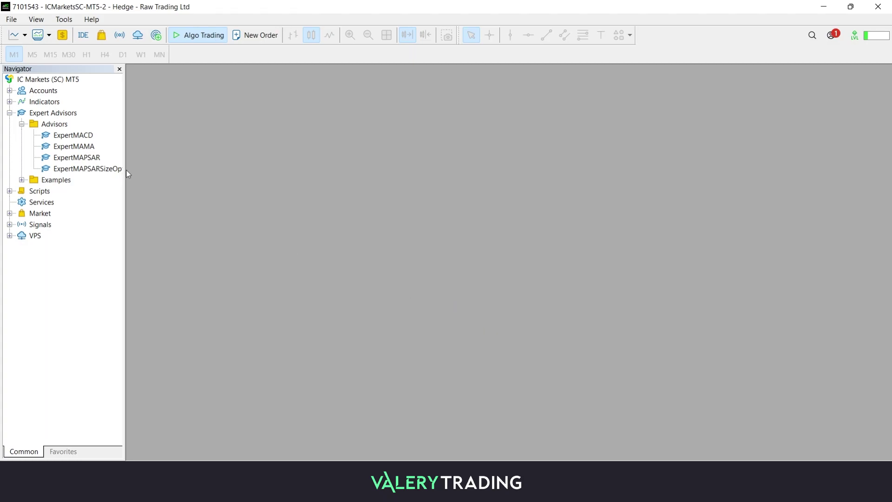
right_click(52, 126)
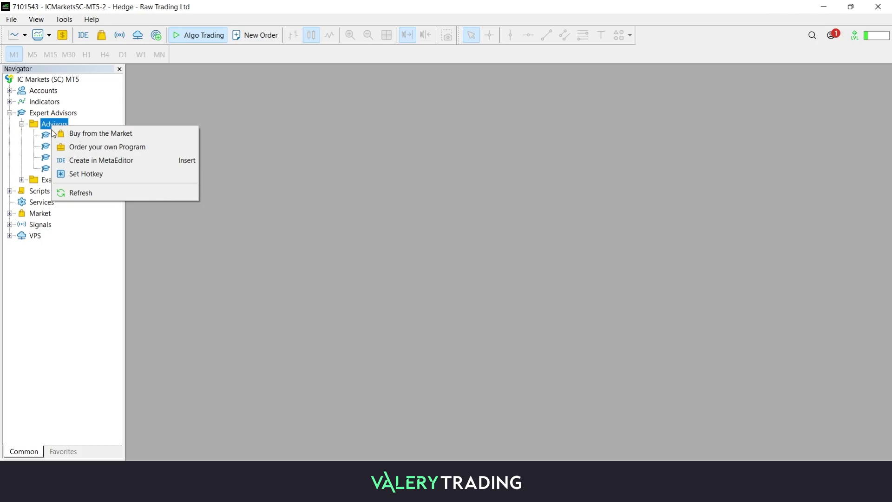
click(87, 199)
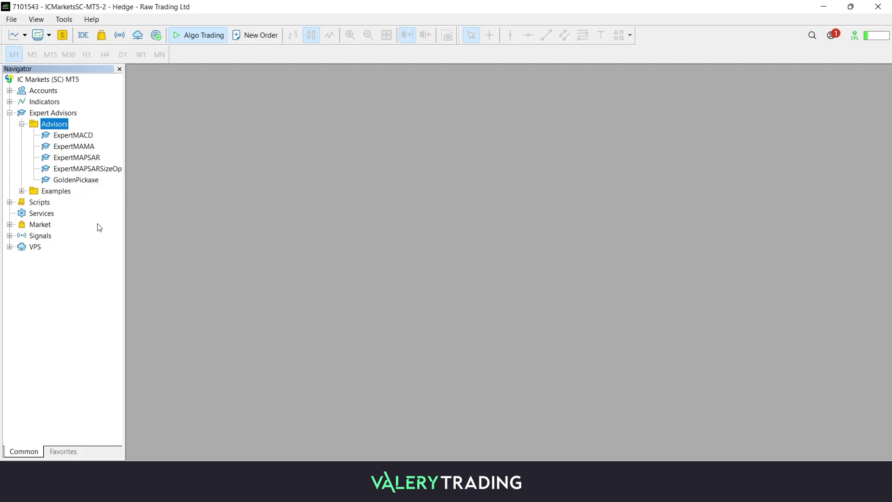
Open a new XAUUSD chart on M1, maximize it, and compress its price scale.
click(21, 40)
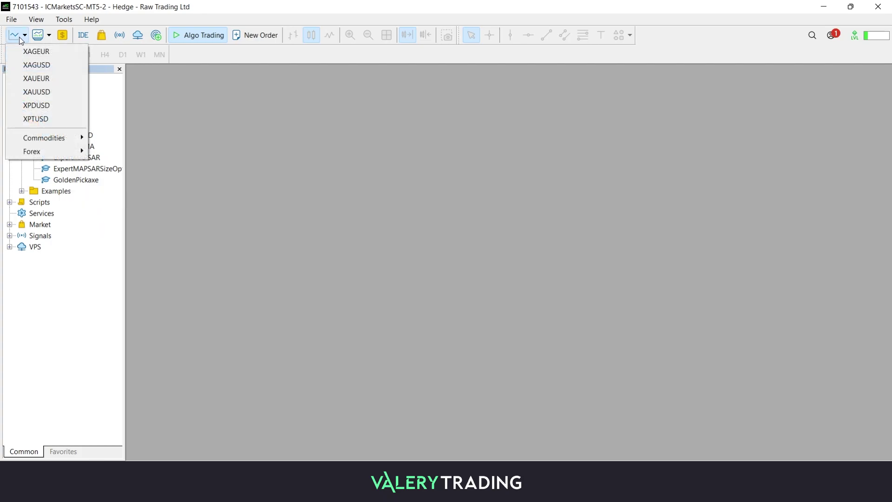
click(37, 94)
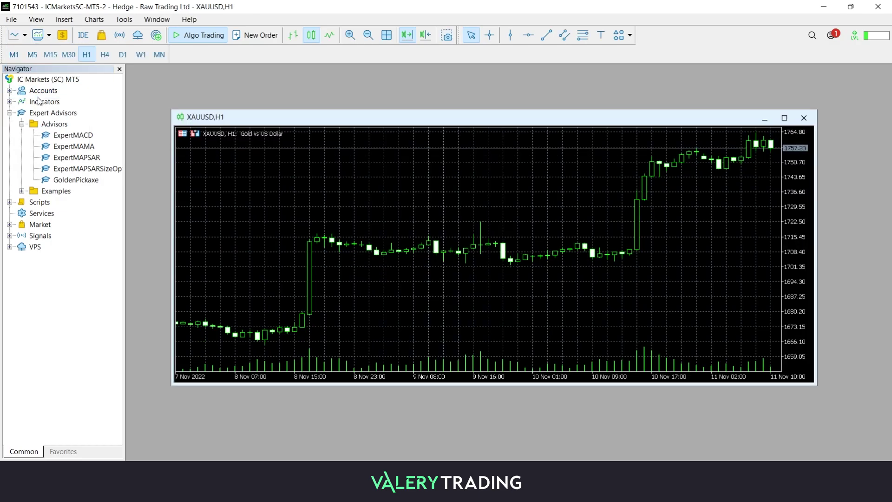
click(14, 55)
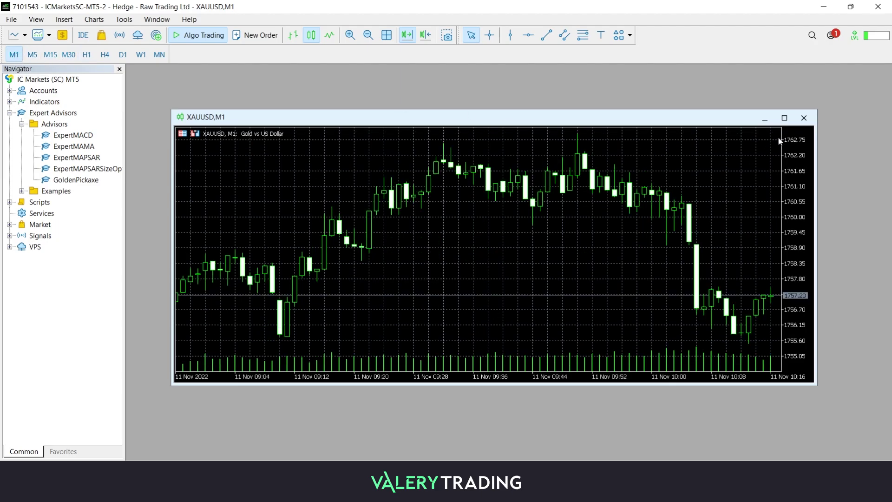
click(784, 118)
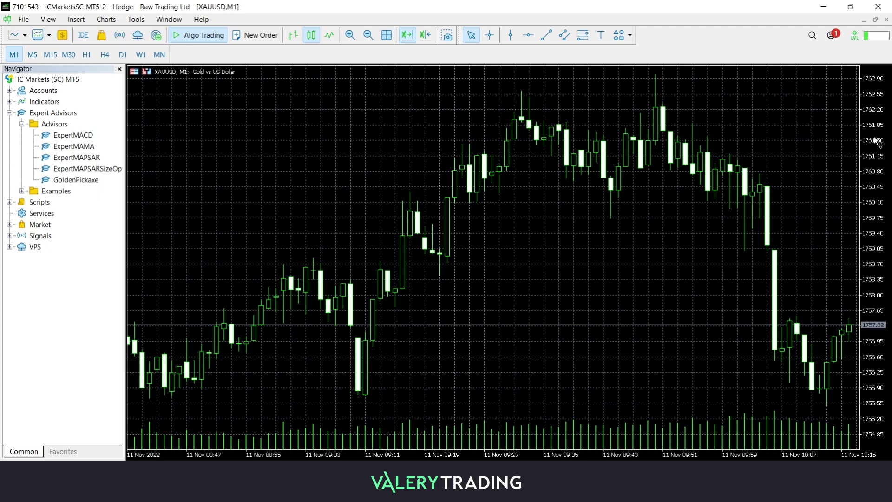
drag(870, 140, 869, 177)
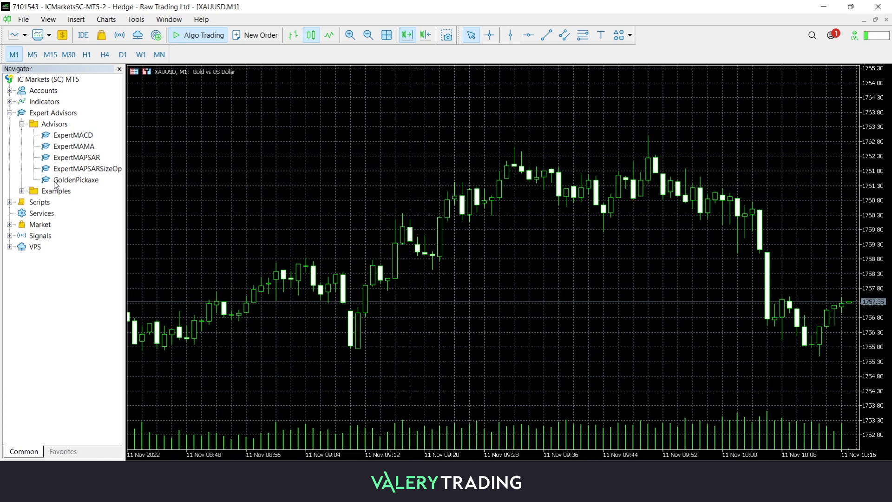
Drag GoldenPickaxe onto the XAUUSD M1 chart and confirm with Allow Algo Trading enabled.
click(64, 181)
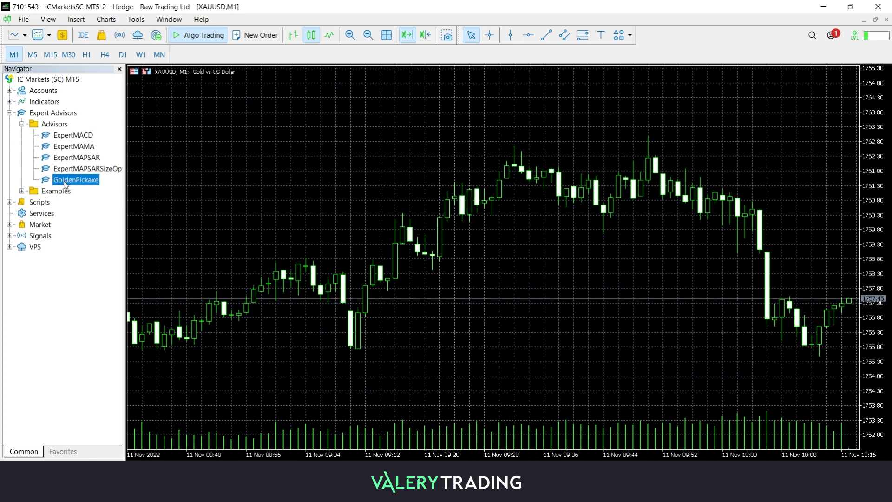
drag(64, 184, 314, 184)
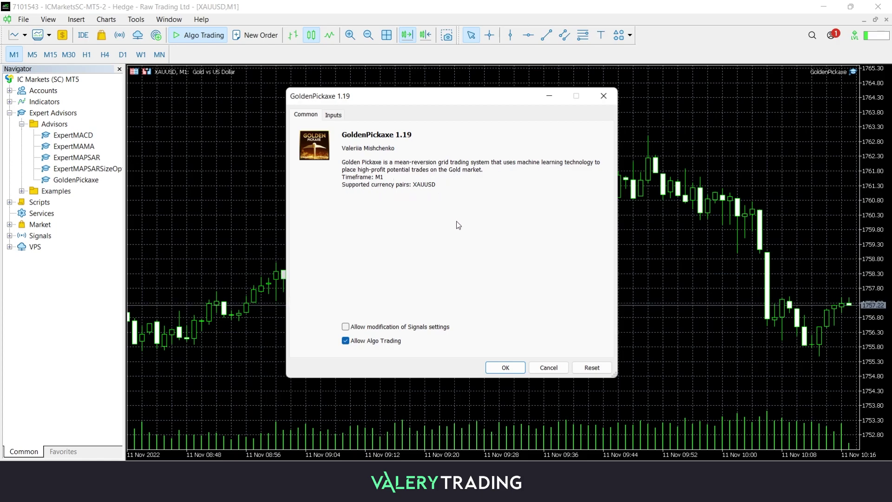
click(506, 369)
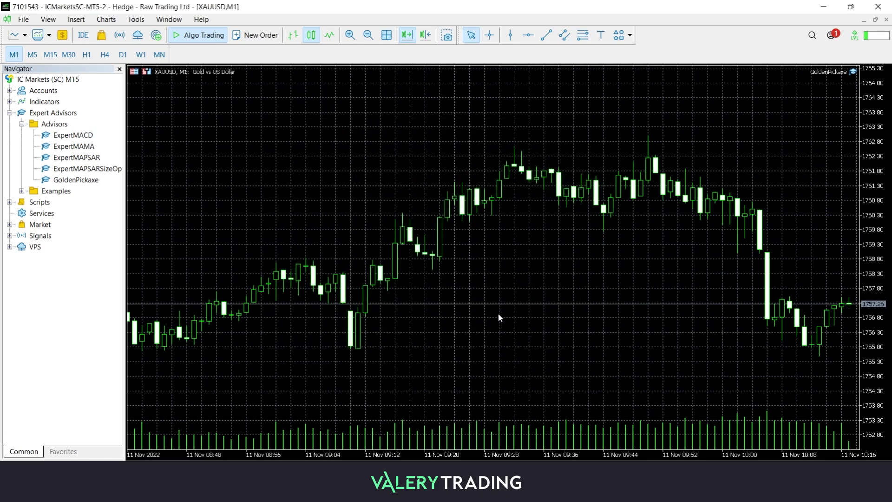